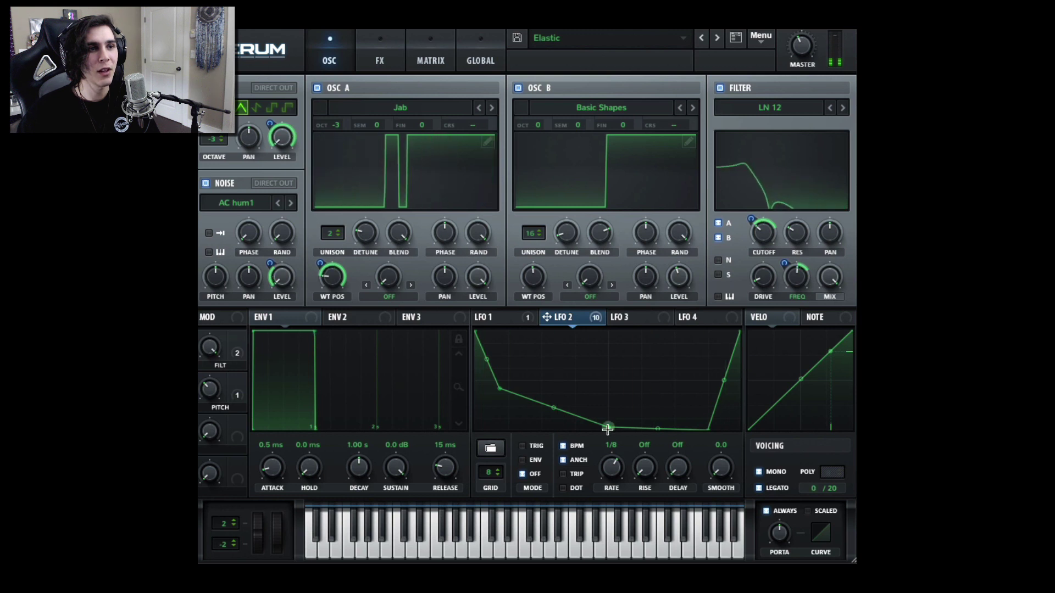
- Move LFO 2's lowest curve point in the Elastic patch to the desired height
mouse_move(608, 427)
mouse_down()
mouse_move(590, 334)
mouse_move(619, 428)
mouse_move(608, 337)
mouse_move(607, 434)
mouse_move(619, 348)
mouse_move(624, 489)
mouse_move(626, 338)
mouse_move(615, 432)
mouse_move(601, 374)
mouse_move(611, 481)
mouse_move(610, 465)
mouse_up()
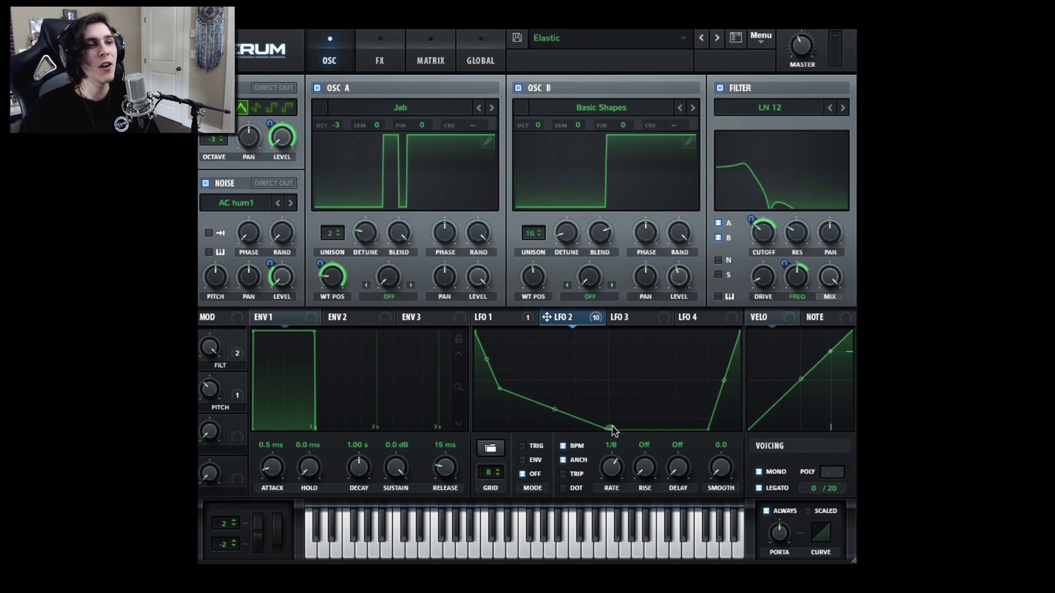
- Have LFO 3 modulate the Y position of LFO 2's lowest point through LFO Bus 1
right_click(611, 428)
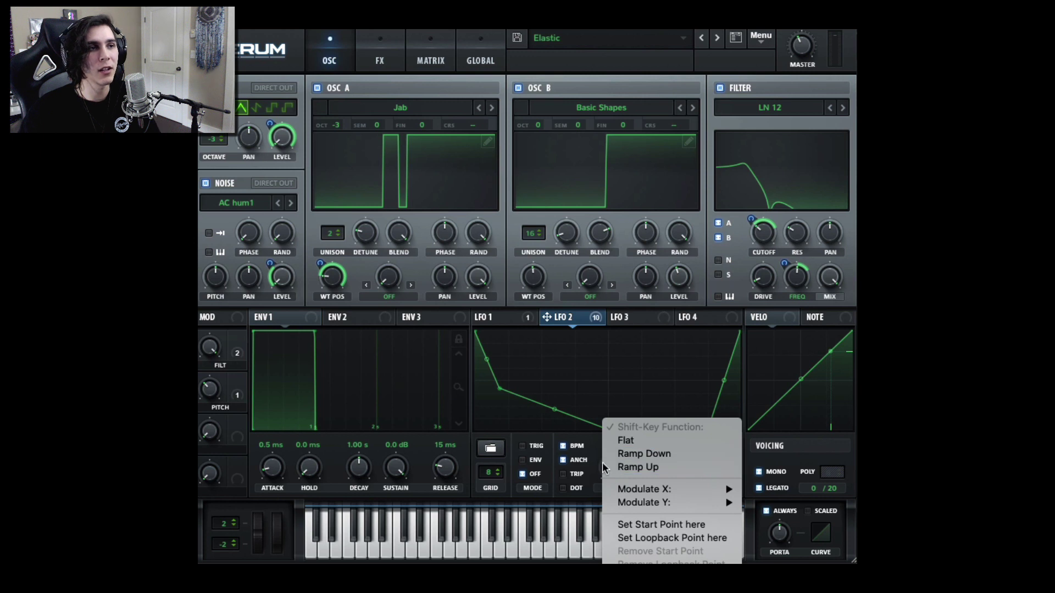
mouse_move(619, 493)
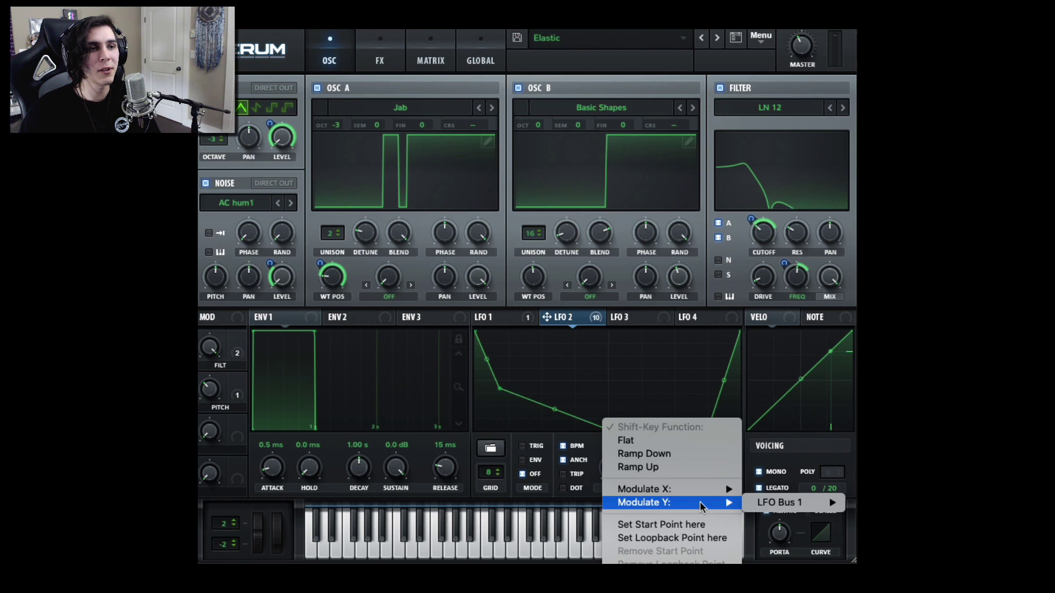
mouse_move(755, 504)
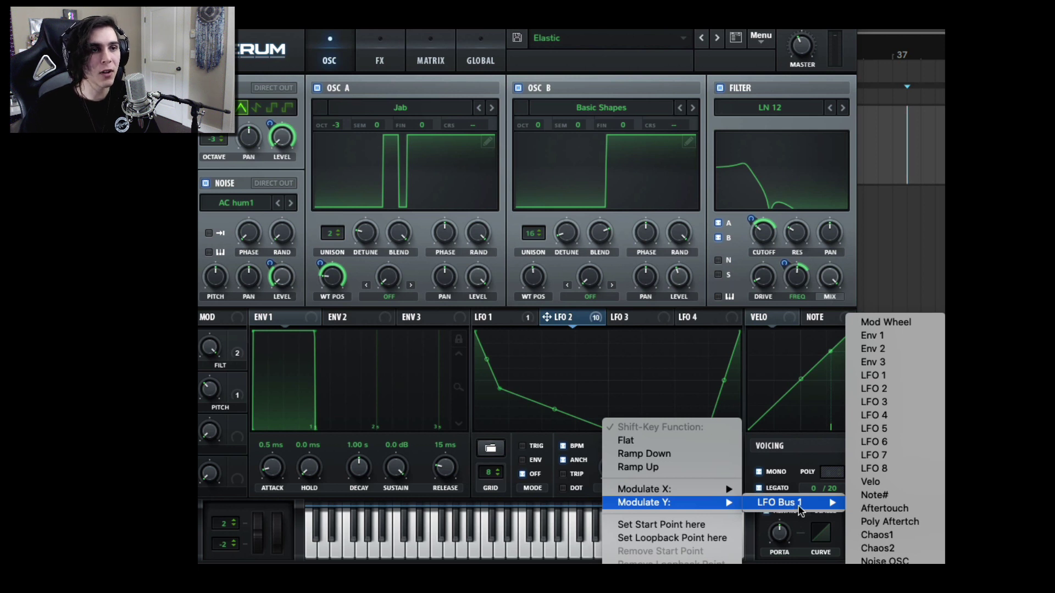
click(877, 402)
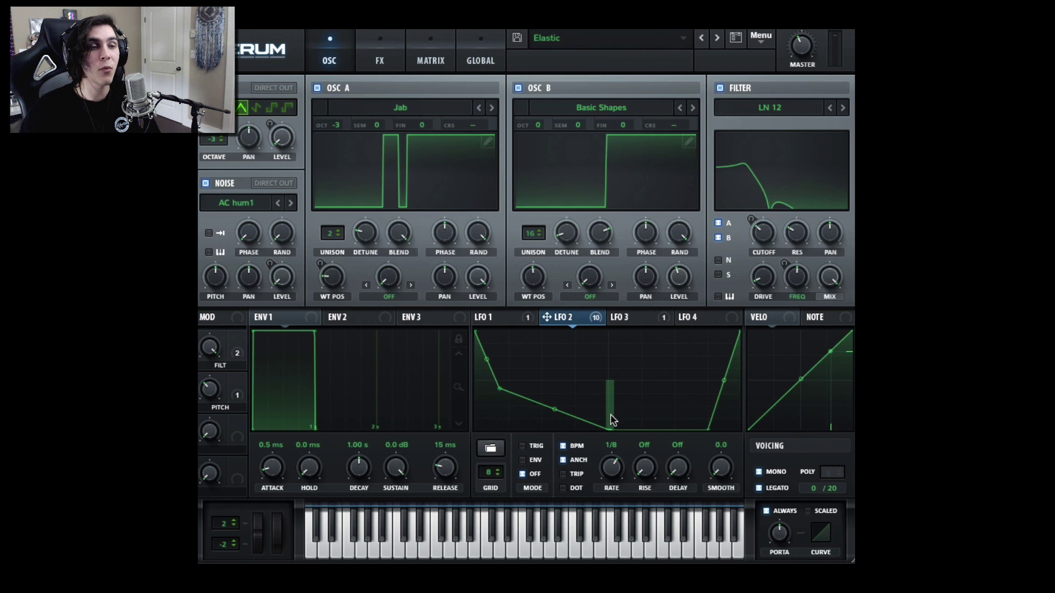
- Set the LFO 3 → LFO Bus 1 amount to 61 in the modulation matrix
click(433, 56)
scroll(467, 228, down, 5)
scroll(455, 224, up, 2)
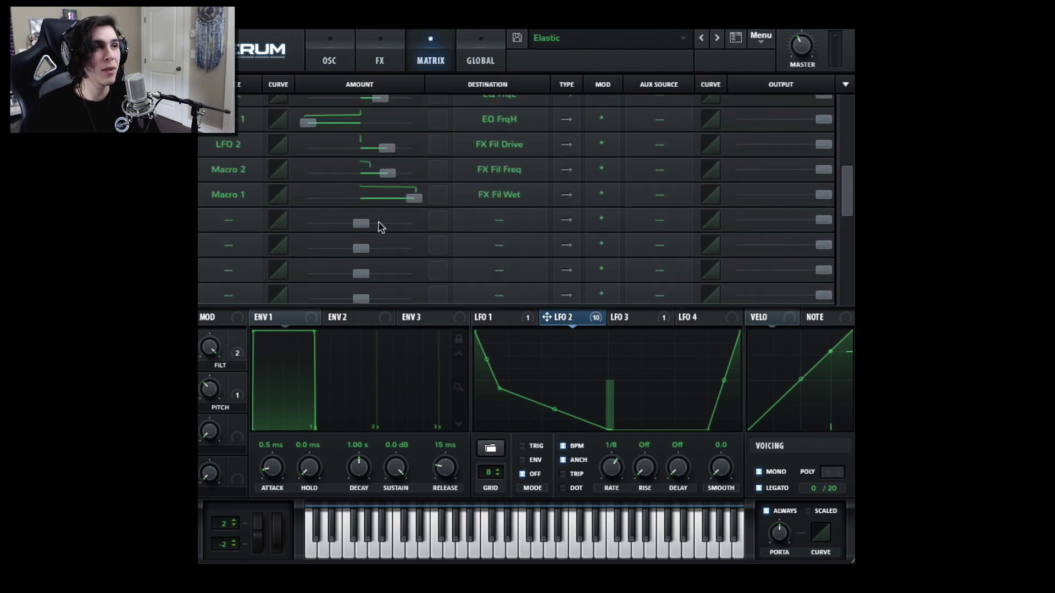
scroll(257, 210, up, 3)
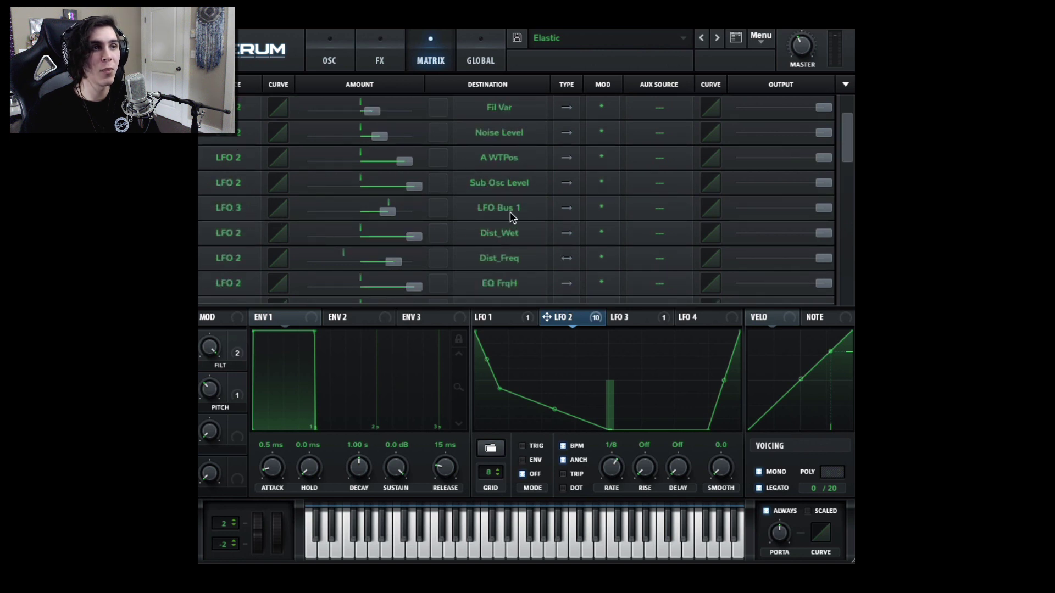
drag(387, 211, 413, 209)
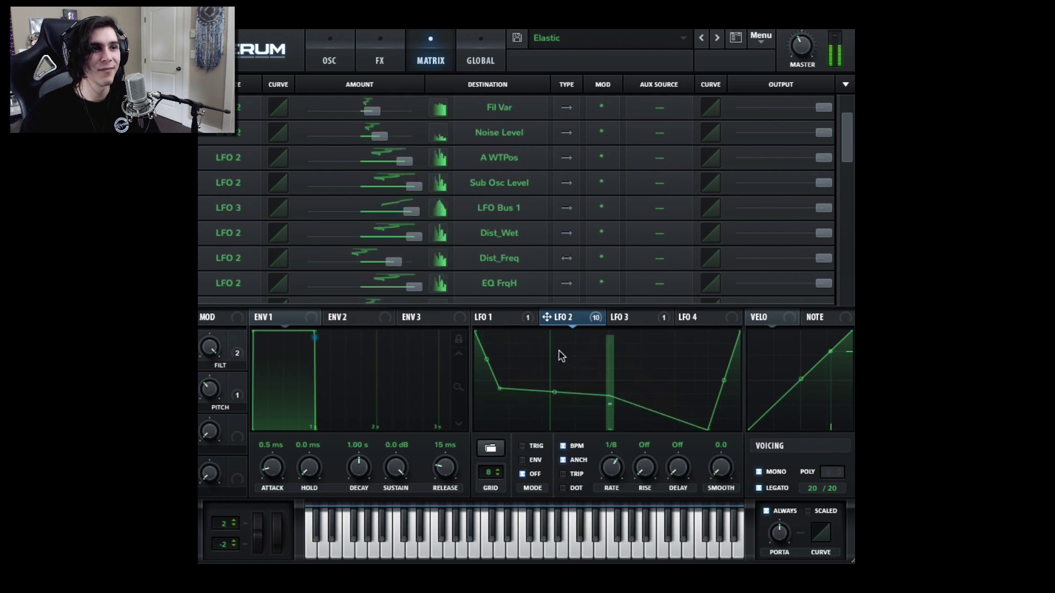
- Redraw LFO 3 as stepped blocks, low for the first half and high for the second
click(625, 318)
drag(607, 332, 614, 332)
mouse_move(591, 421)
mouse_down()
mouse_move(467, 453)
mouse_move(624, 356)
mouse_move(620, 347)
mouse_move(668, 312)
mouse_move(726, 309)
mouse_up()
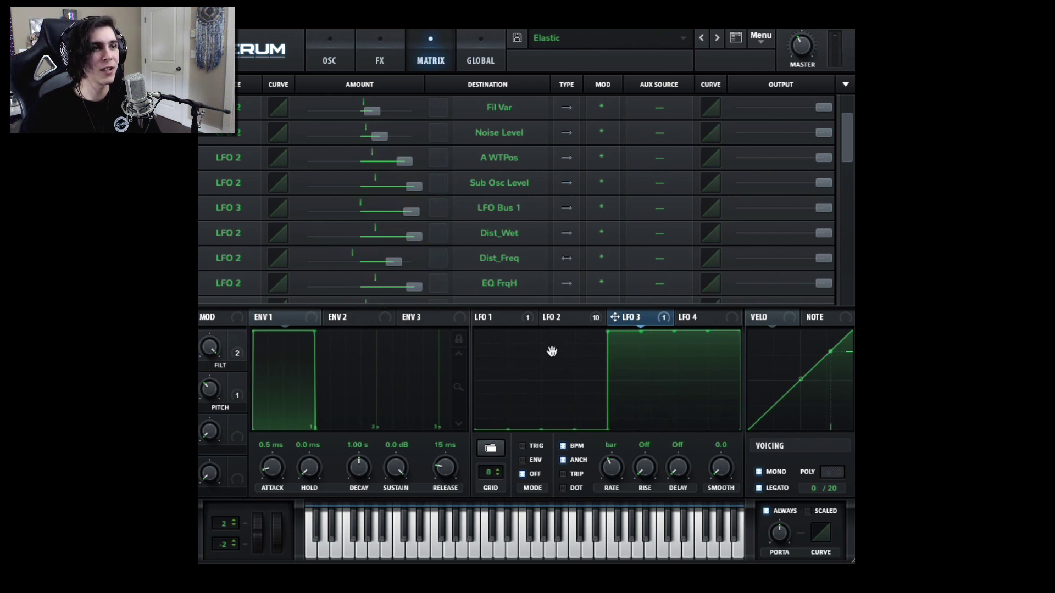
- Add an extra high step and a low step to LFO 3, and slow LFO 2's rate to 1/2
click(526, 346)
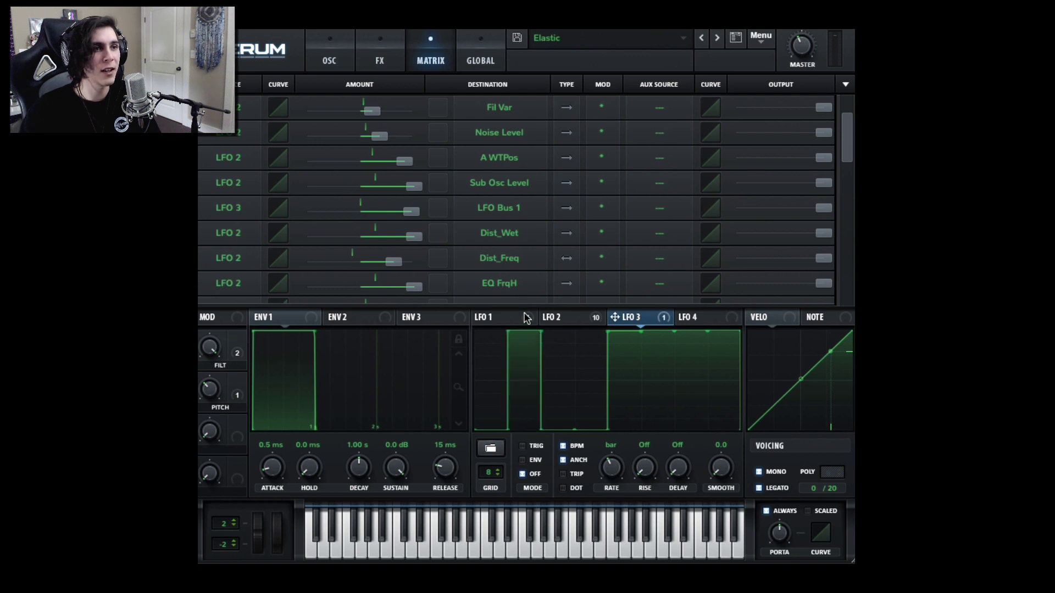
drag(663, 407, 661, 462)
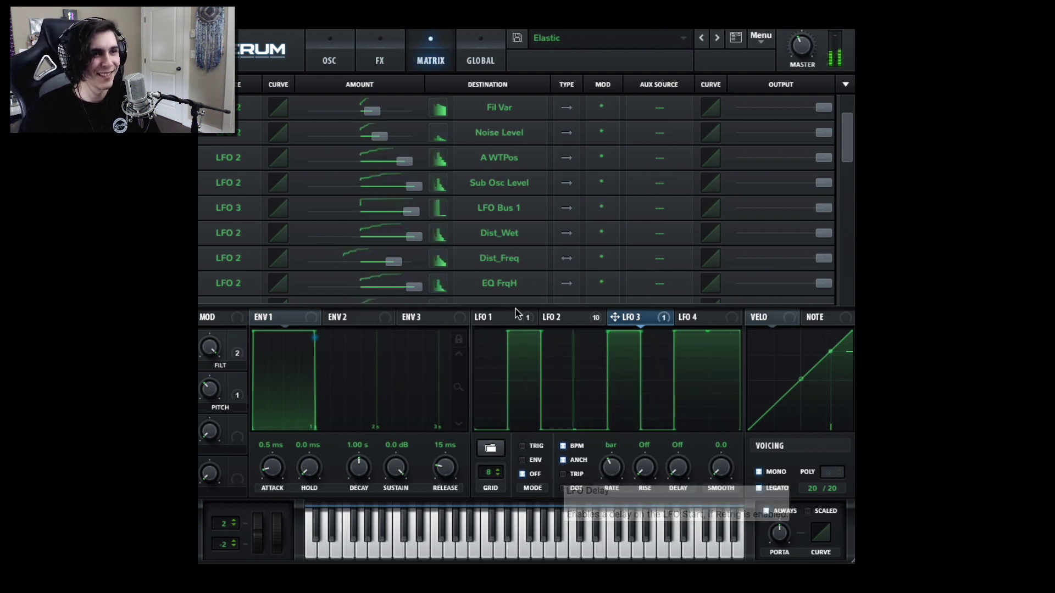
click(554, 317)
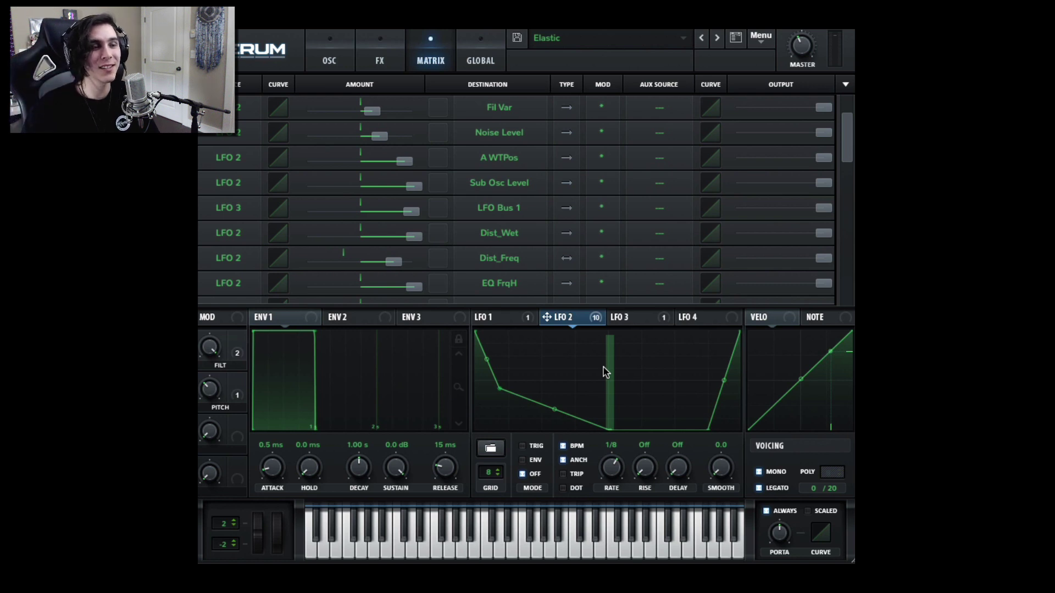
drag(611, 468, 611, 526)
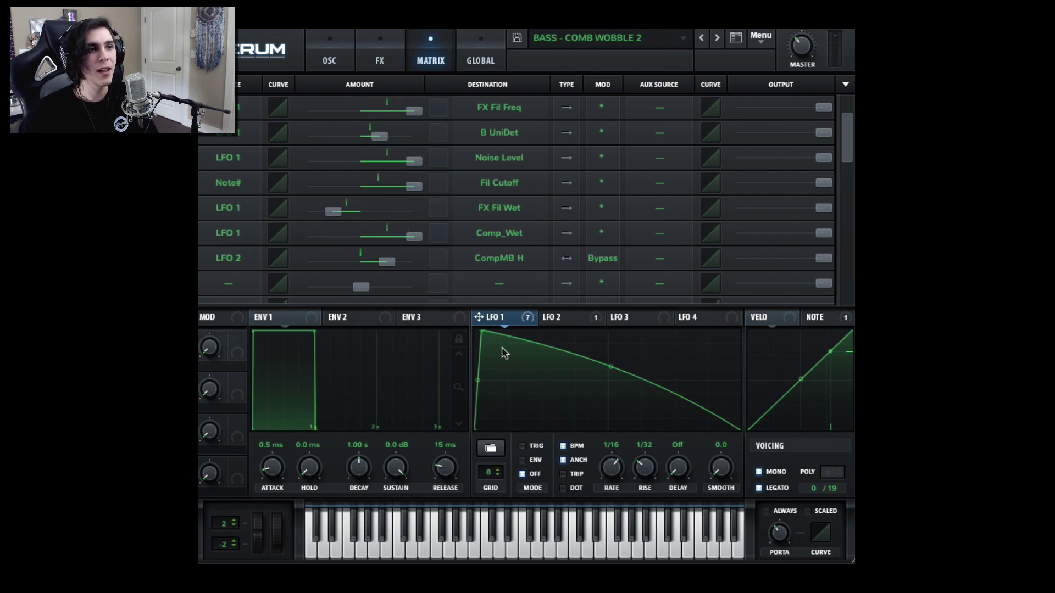
- Have LFO 3 modulate the X position of LFO 1's peak point through LFO Bus 1
drag(483, 334, 616, 320)
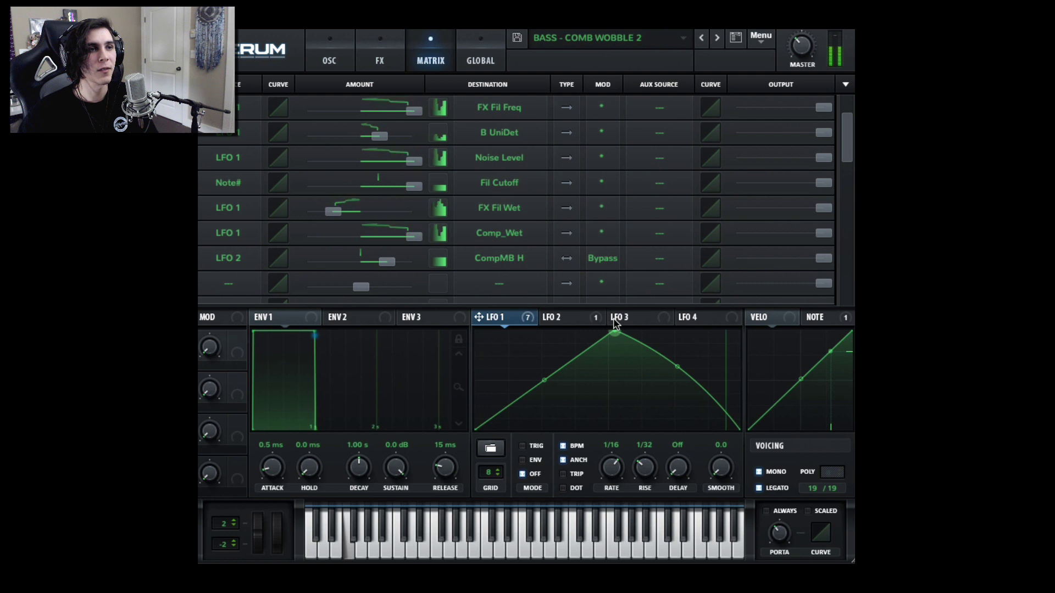
drag(615, 324, 484, 324)
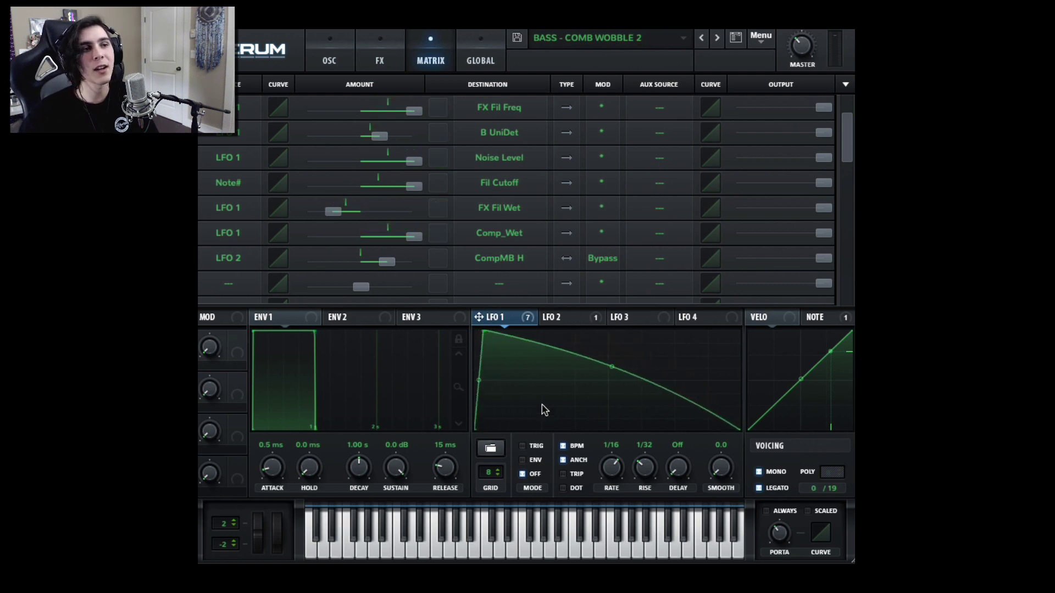
right_click(480, 331)
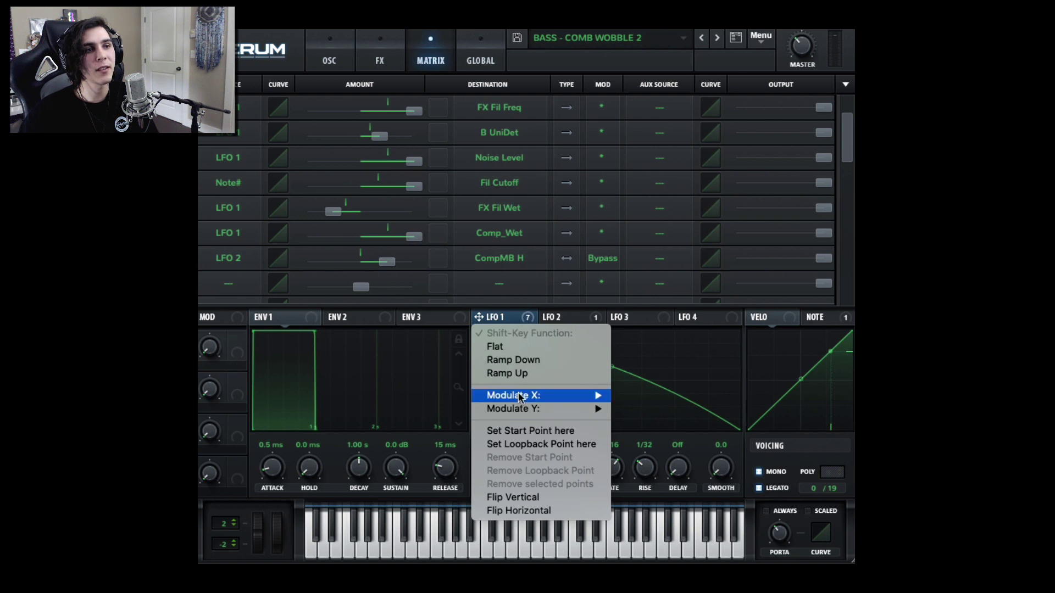
mouse_move(521, 400)
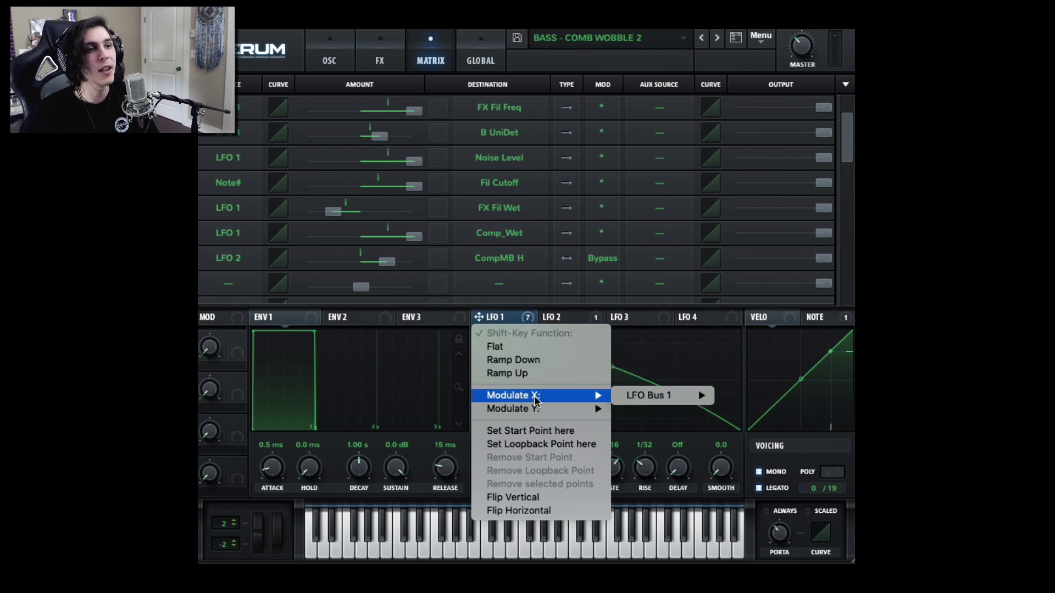
mouse_move(683, 401)
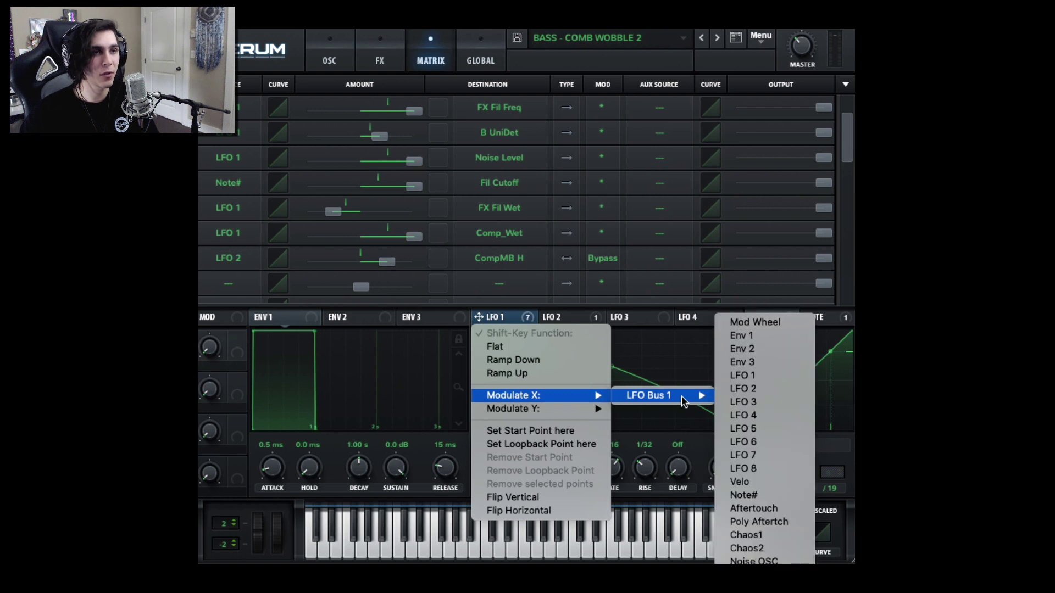
click(753, 403)
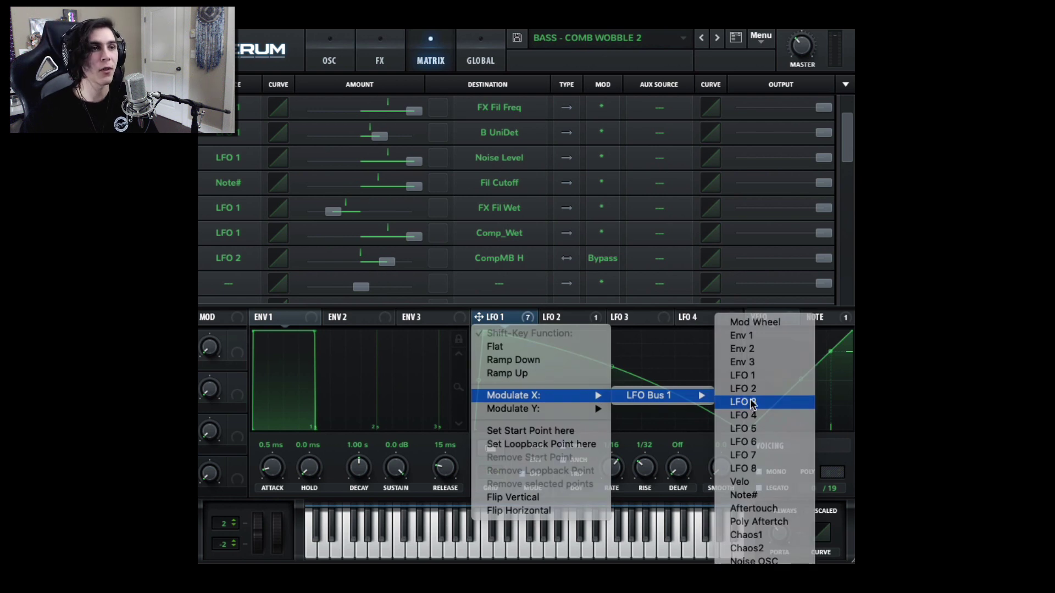
click(645, 317)
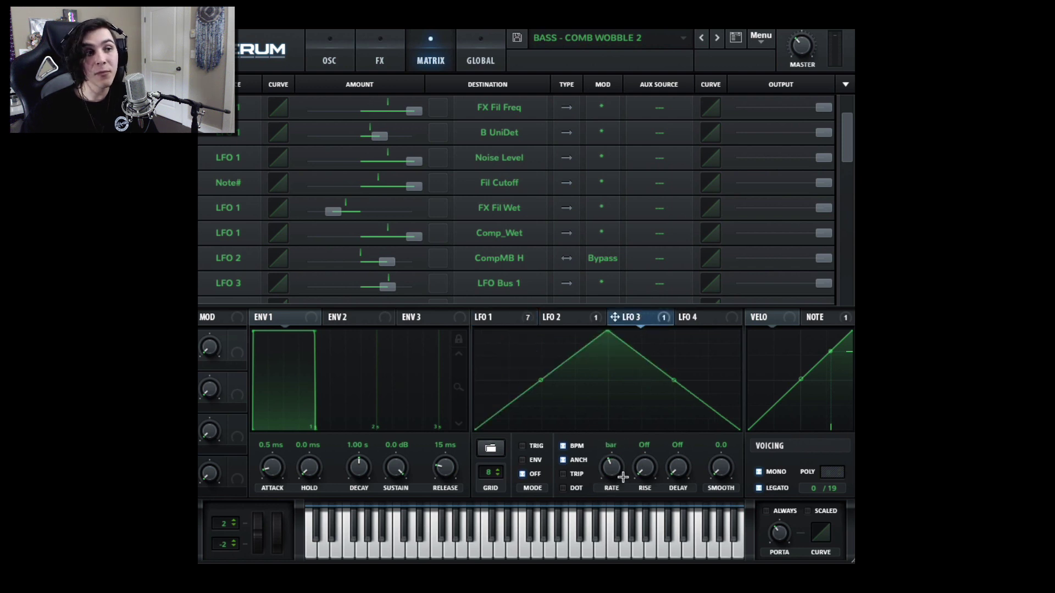
- Reshape LFO 3 into a low line with one high square block across its third quarter
drag(540, 381, 577, 421)
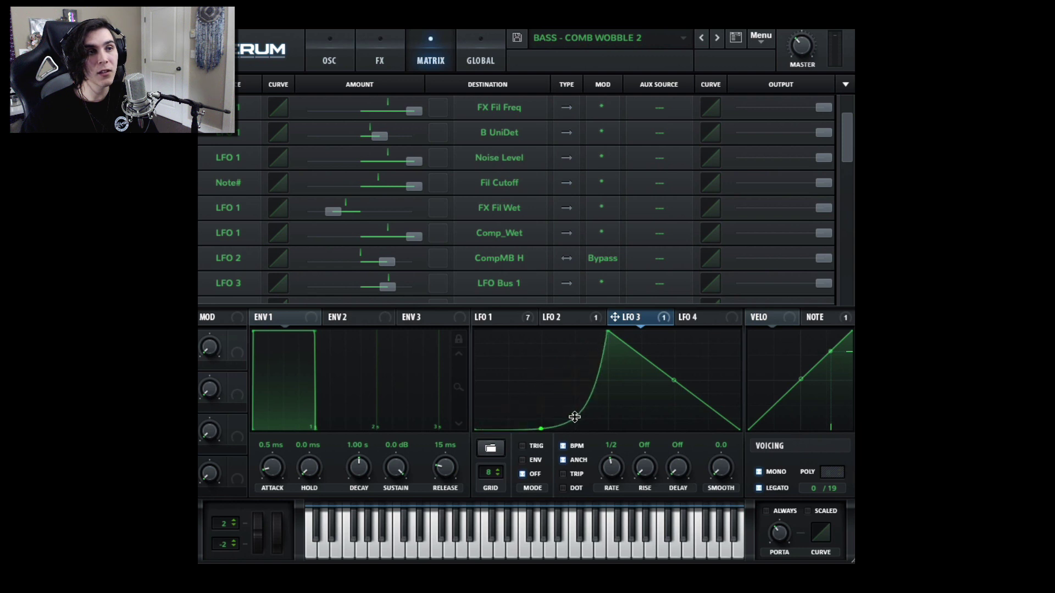
click(499, 322)
click(662, 321)
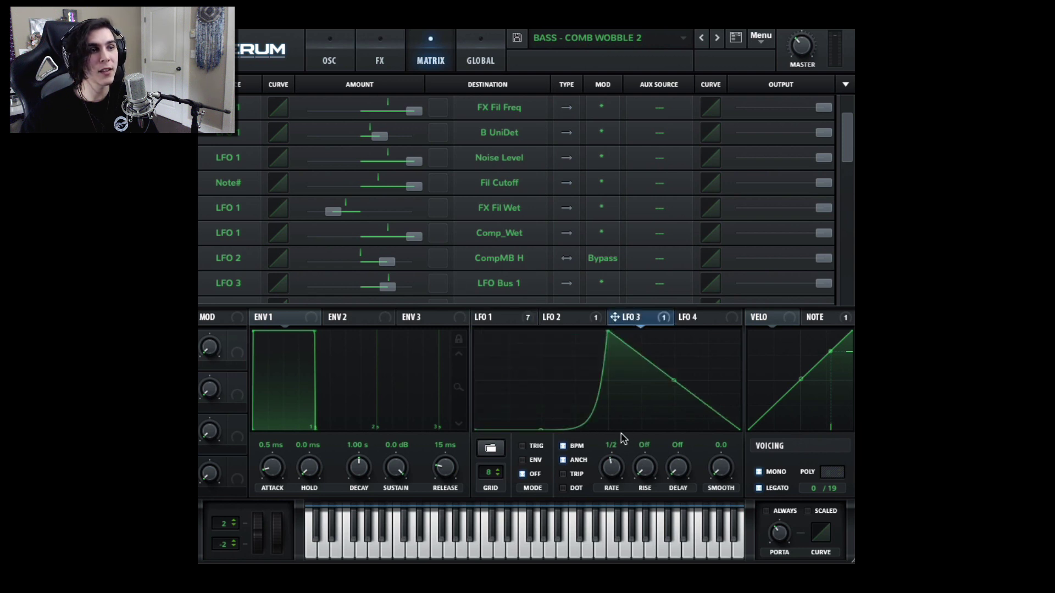
drag(674, 380, 649, 384)
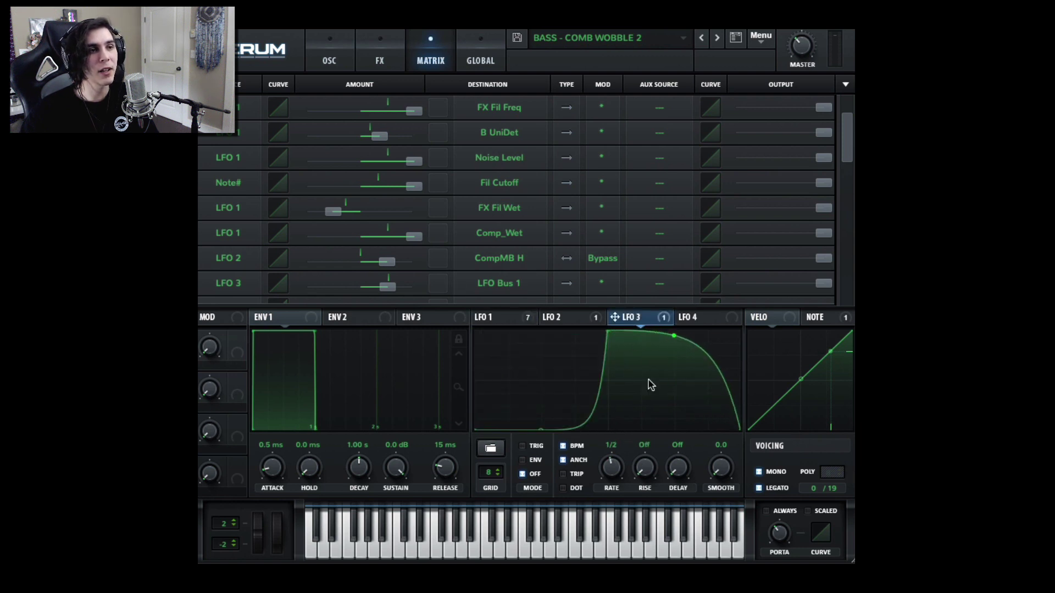
drag(538, 428, 539, 405)
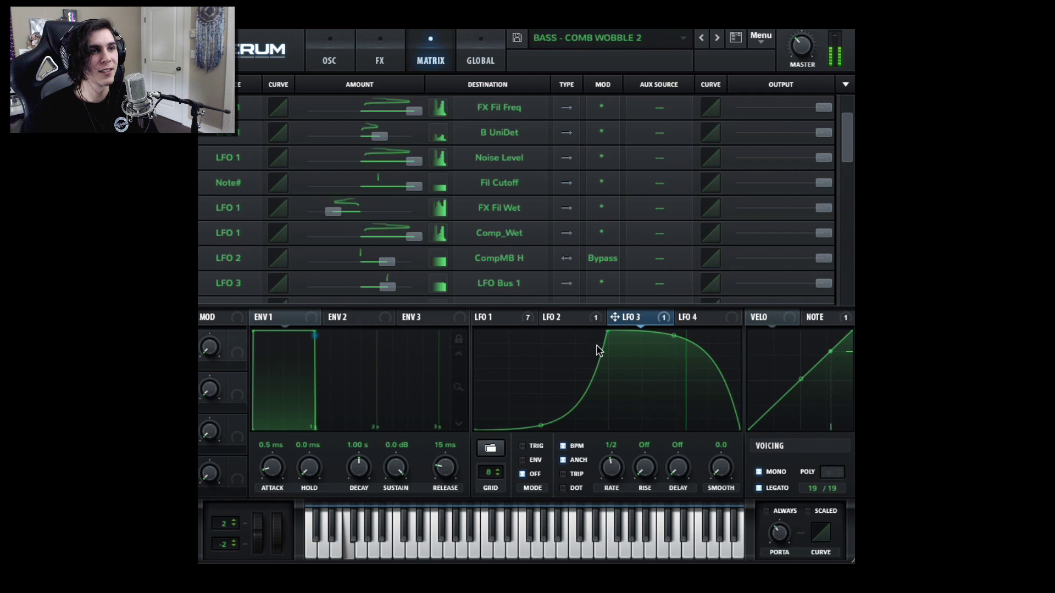
double_click(598, 430)
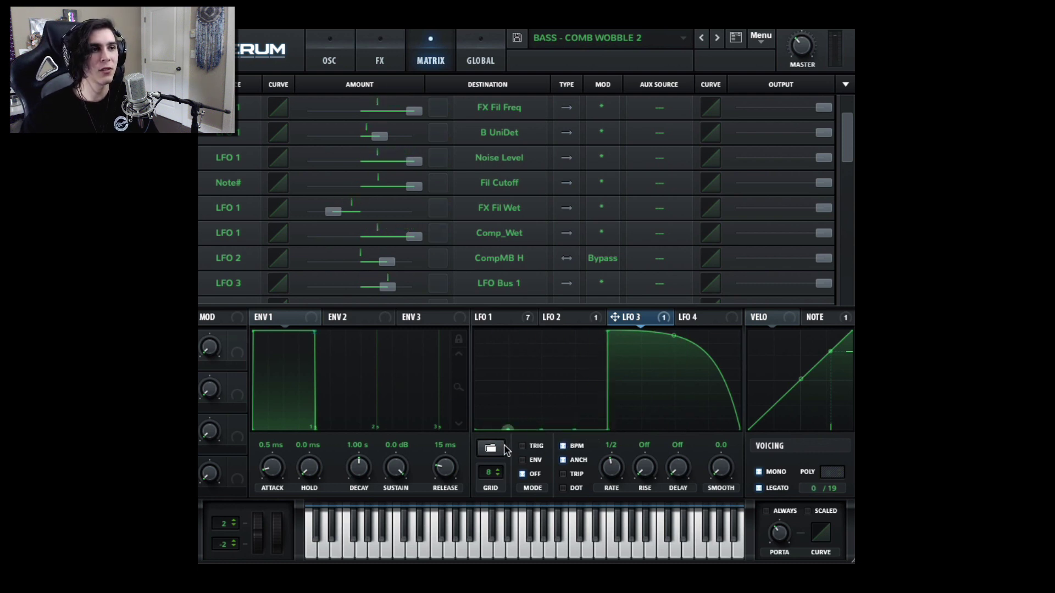
drag(708, 360, 700, 423)
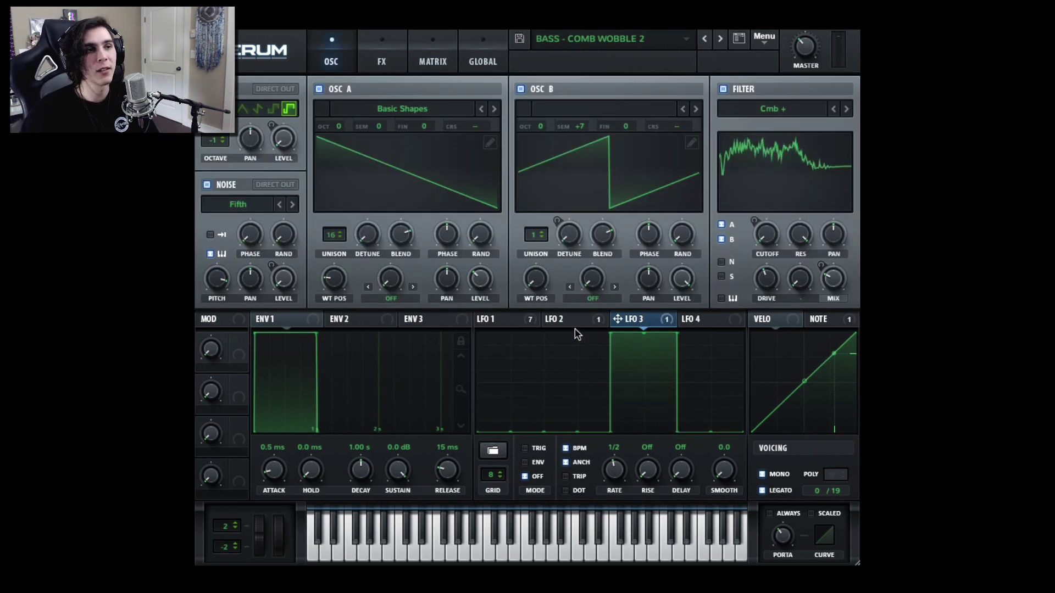
- Turn LFO 3's pulse into a trapezoid with sloped edges, the fall reaching the cycle end
click(505, 321)
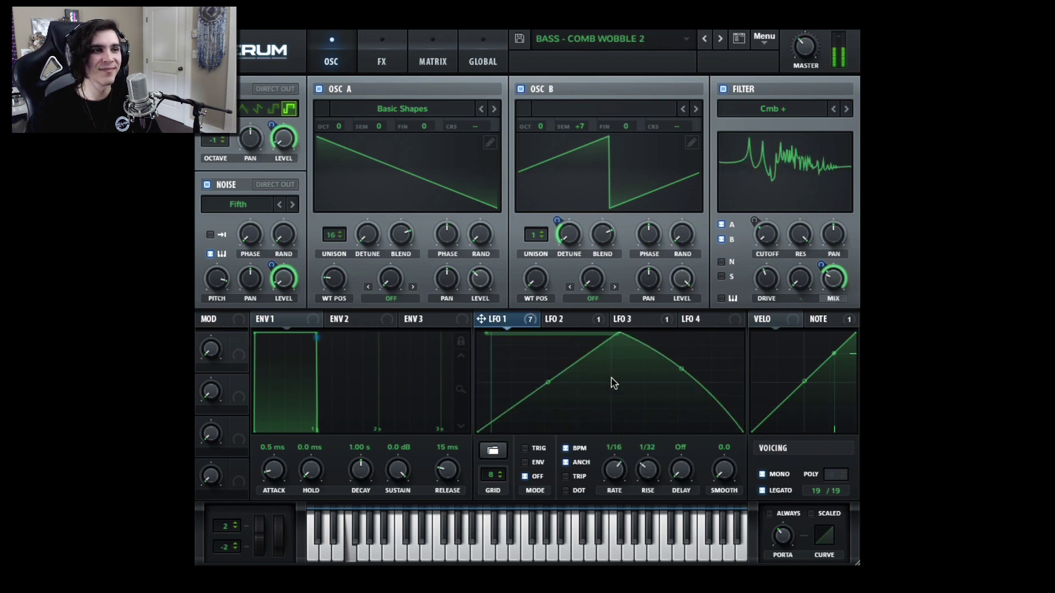
click(631, 320)
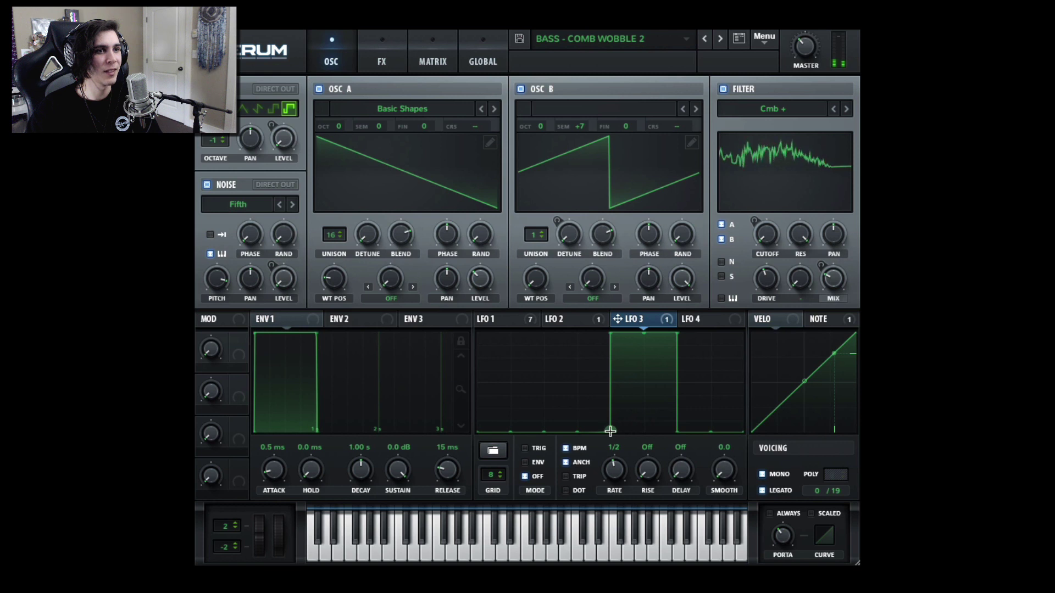
drag(610, 432, 544, 432)
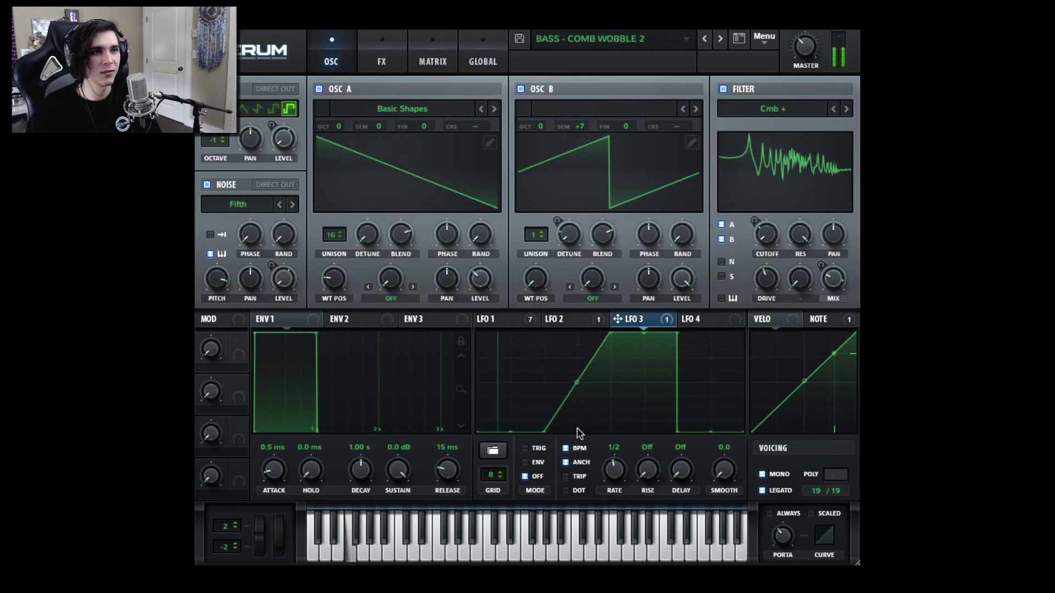
double_click(678, 431)
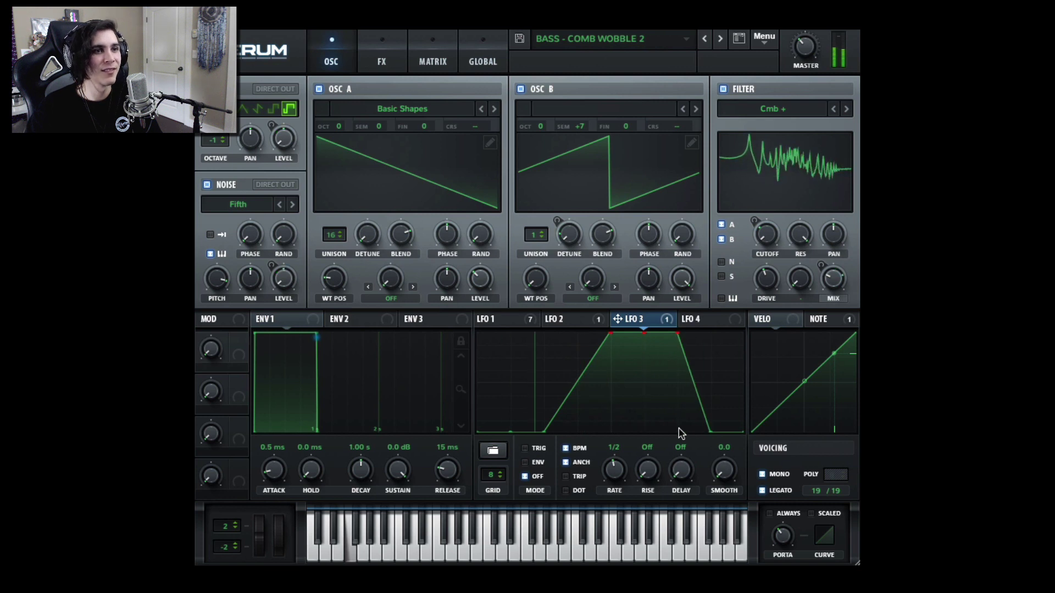
double_click(711, 433)
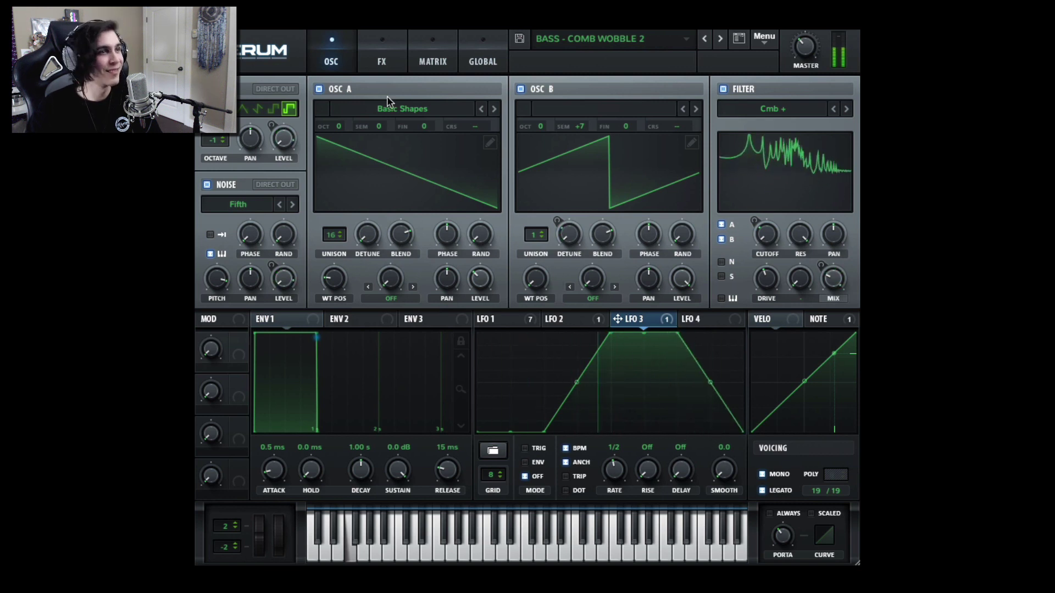
click(389, 70)
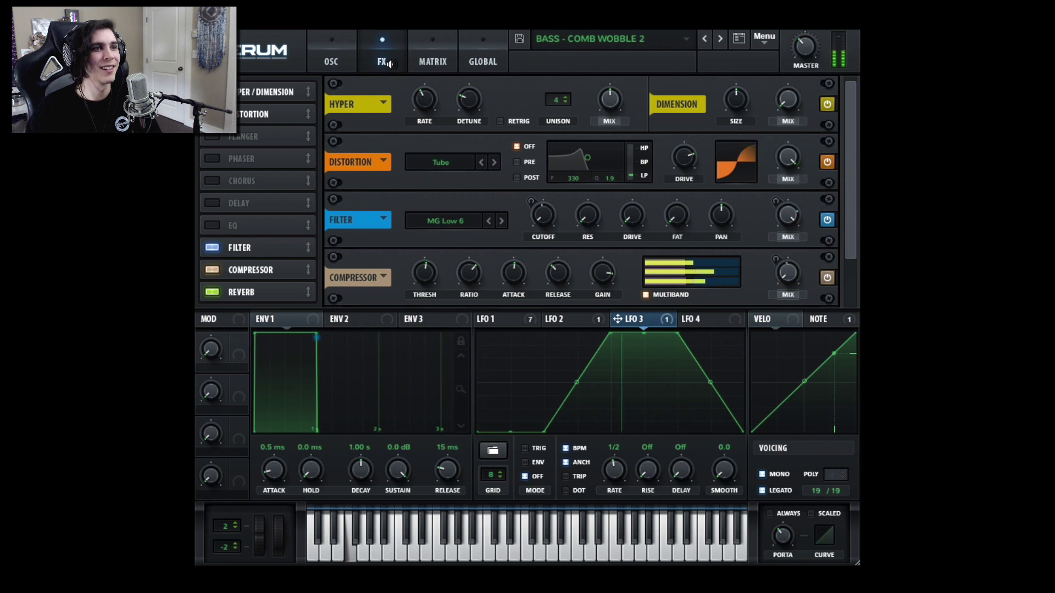
- Bow LFO 1's falling segment outward so it holds high, then drops steeply to zero
click(522, 323)
drag(609, 379, 632, 357)
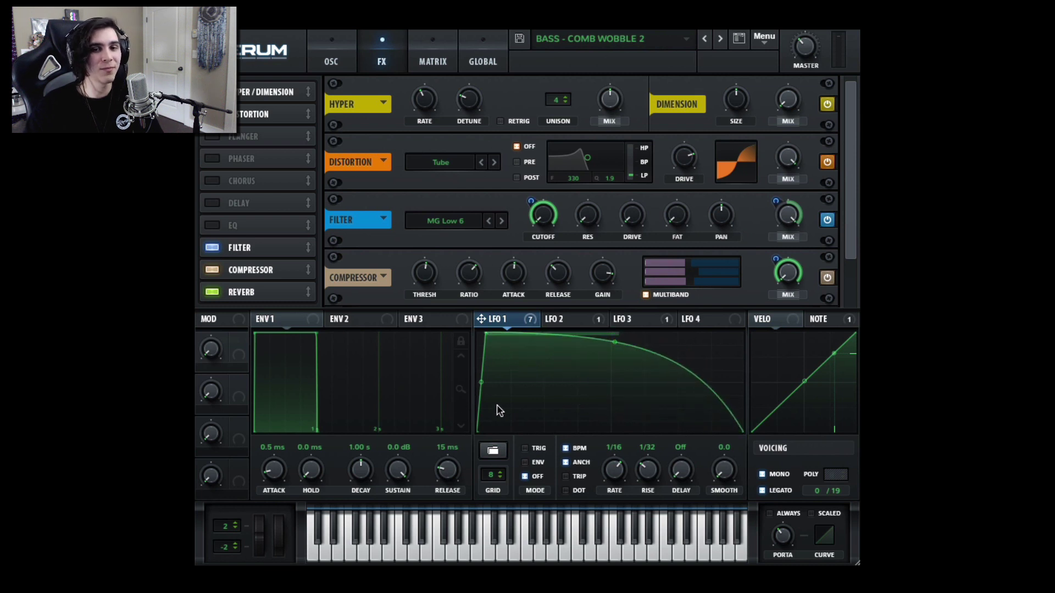